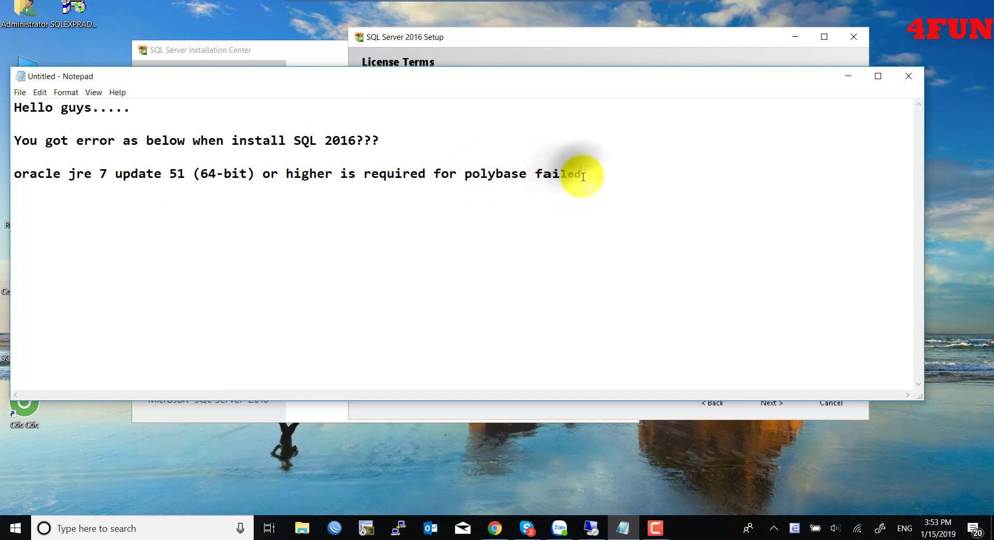
Step: Enclose the Oracle JRE 7 Update 51 error line in the note in double quotation marks
type("\"")
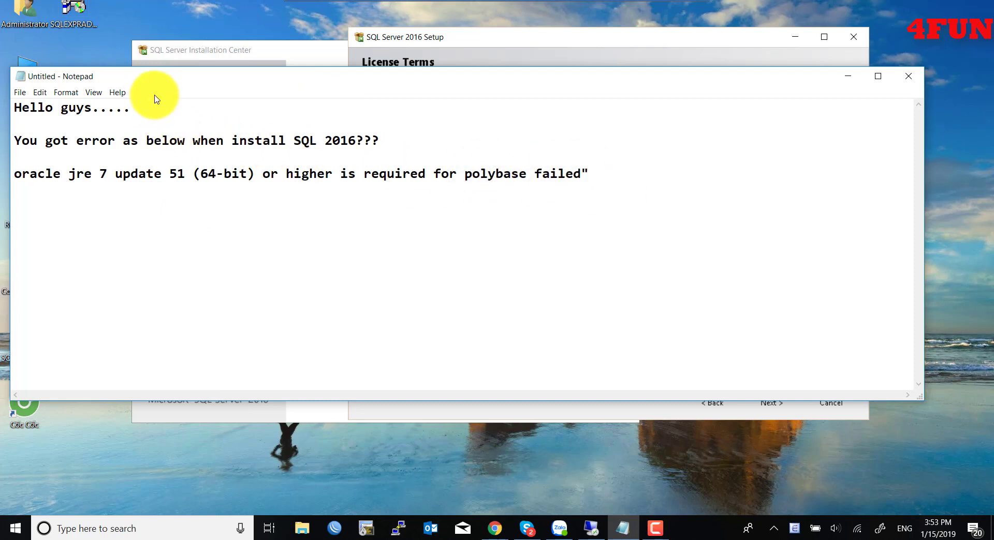
left_click(13, 174)
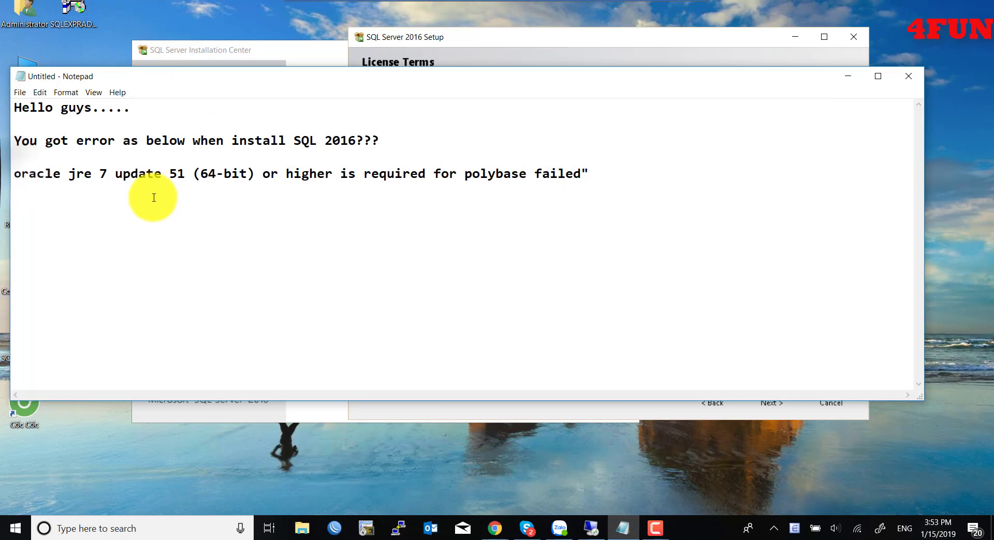
type("\"")
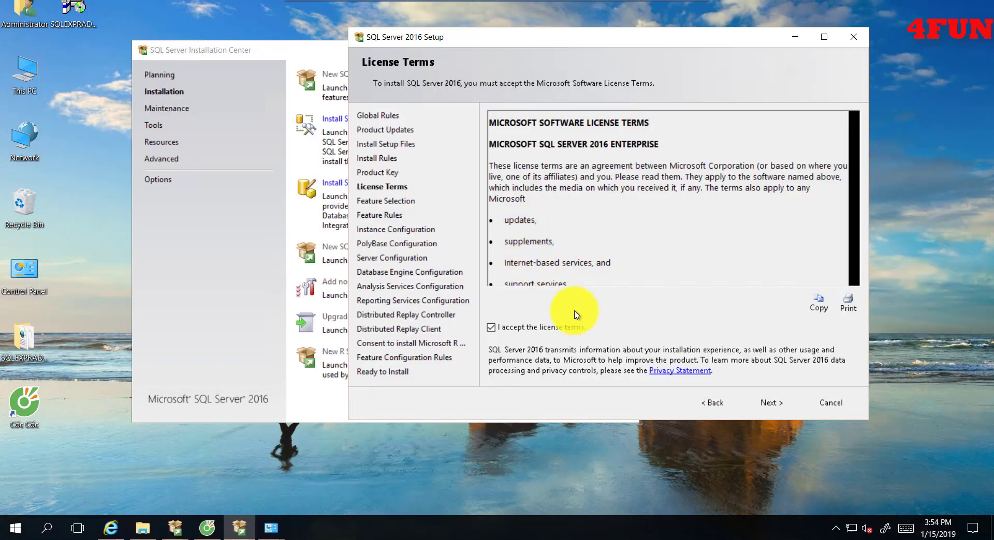
Step: Continue SQL Server 2016 Setup past the license terms, select all features, and proceed to the feature rules check
left_click(770, 403)
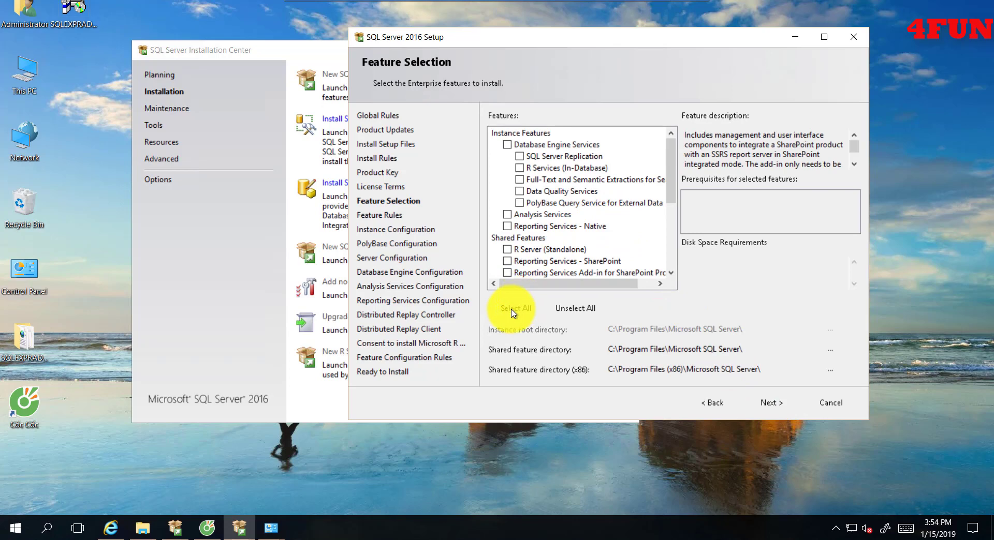
left_click(513, 309)
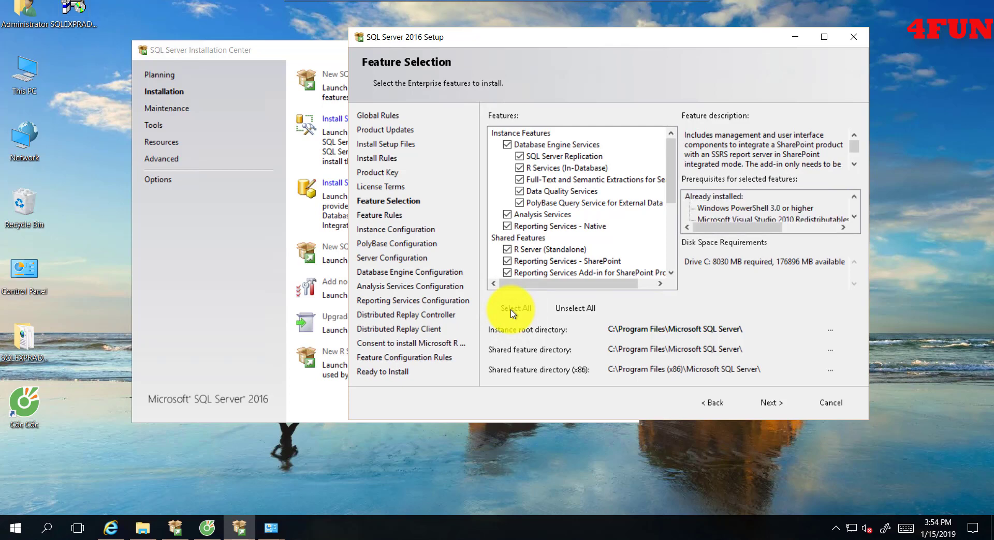
left_click(771, 404)
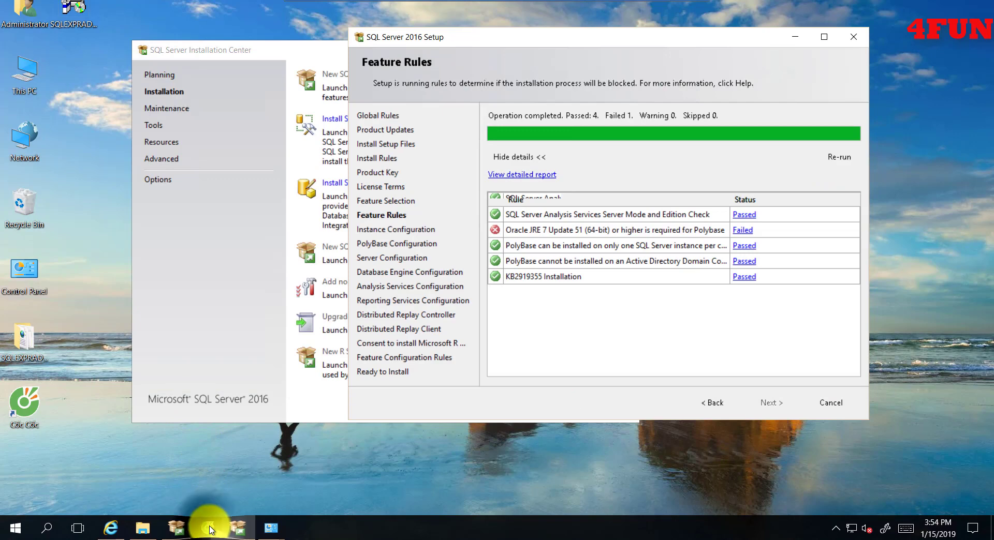
Step: Switch to the Cốc Cốc browser and search the web for "oracle 7"
left_click(207, 528)
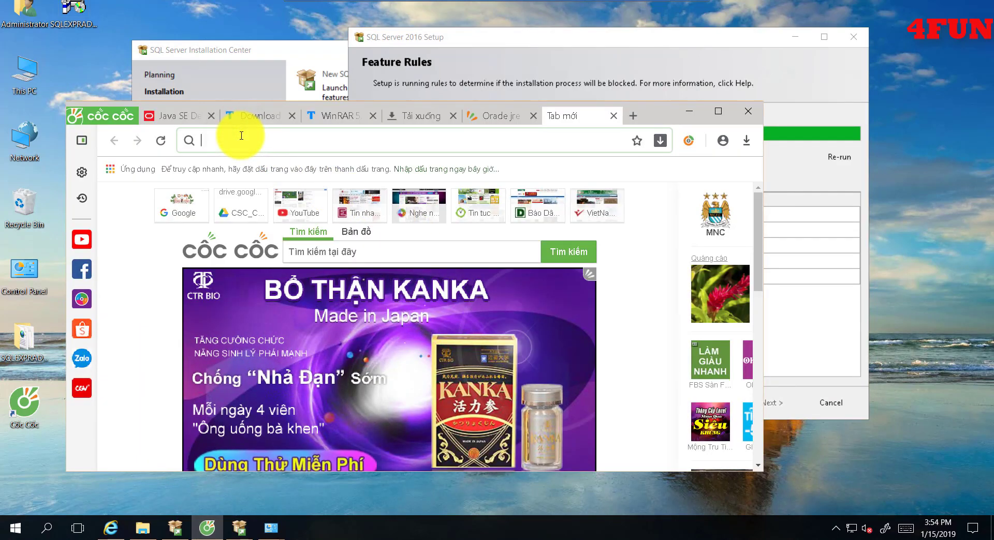
type("o")
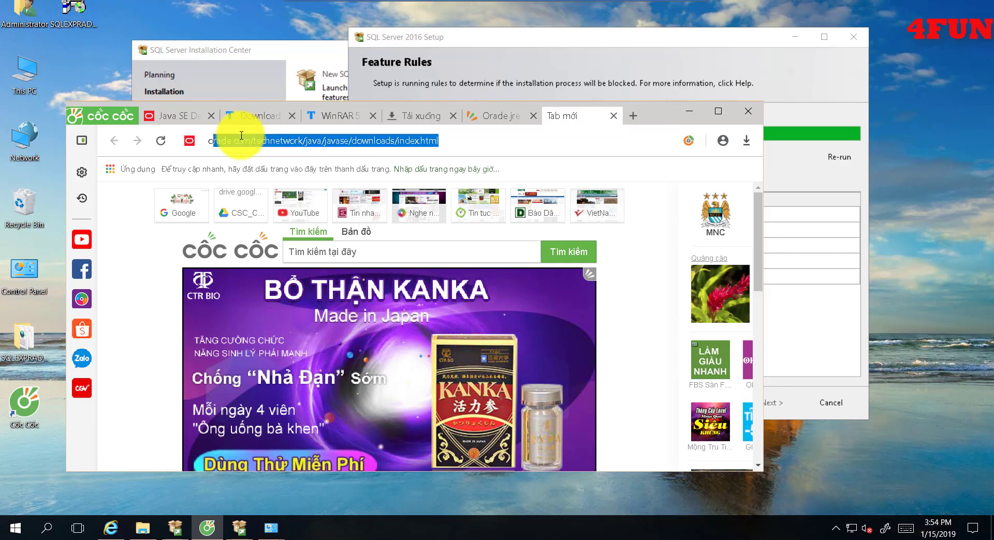
type("ralc")
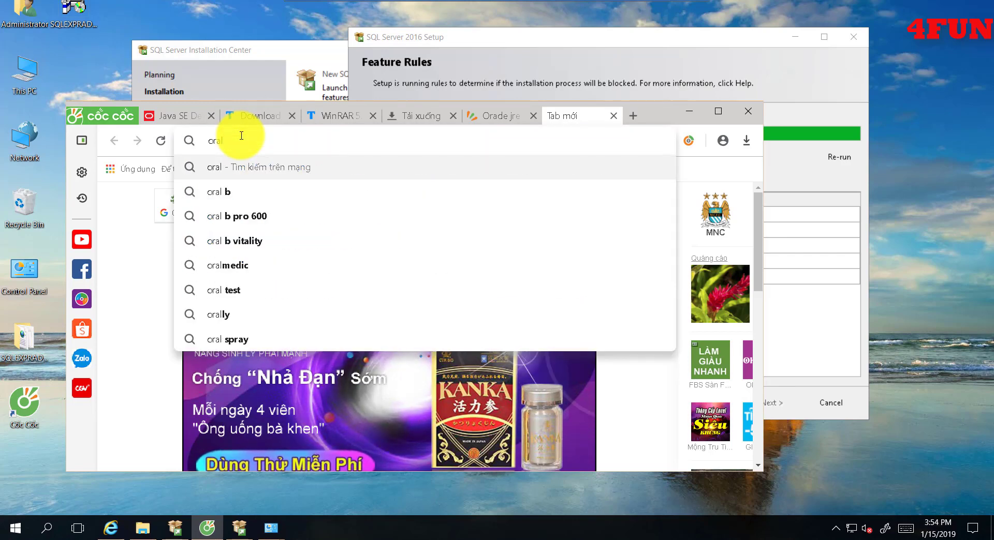
key("BackSpace")
key("BackSpace")
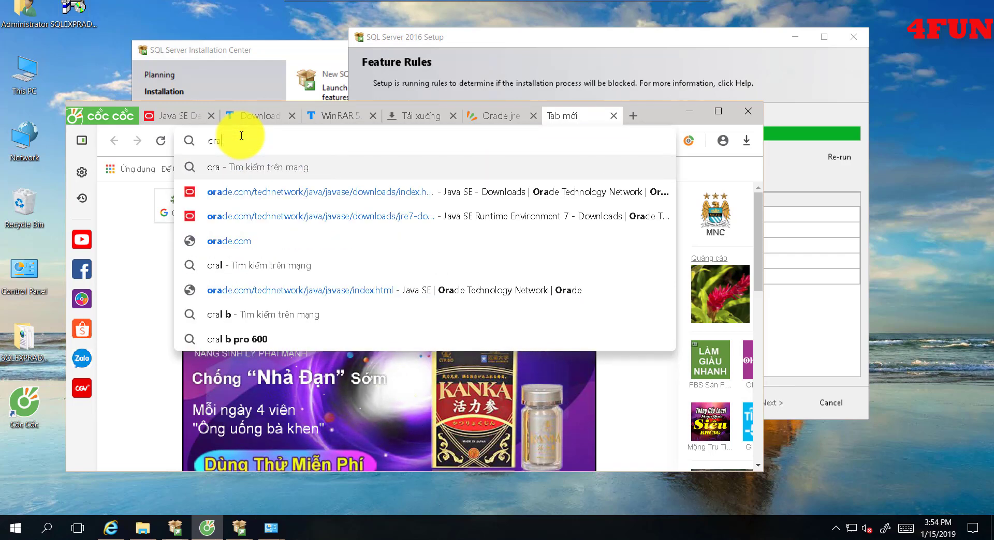
type("cle")
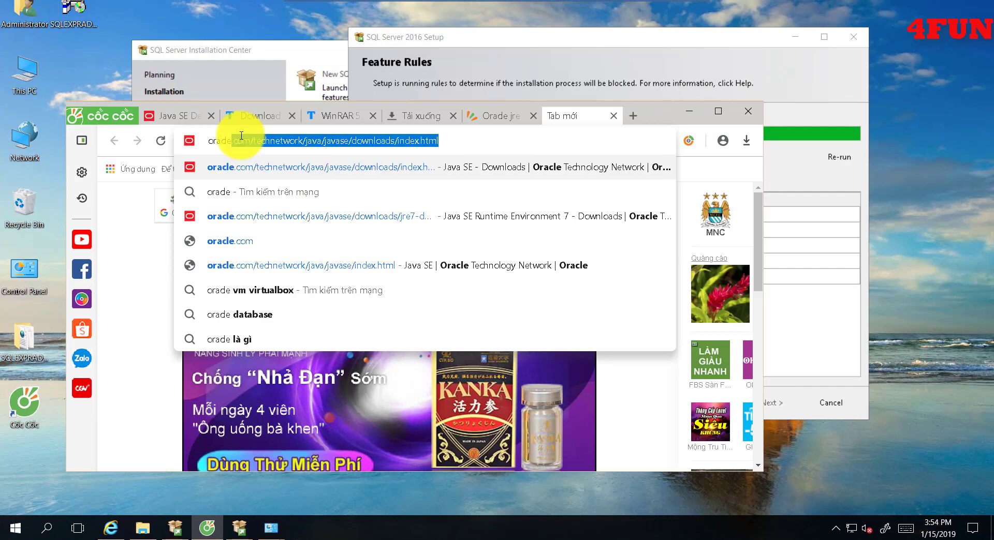
type(" 7")
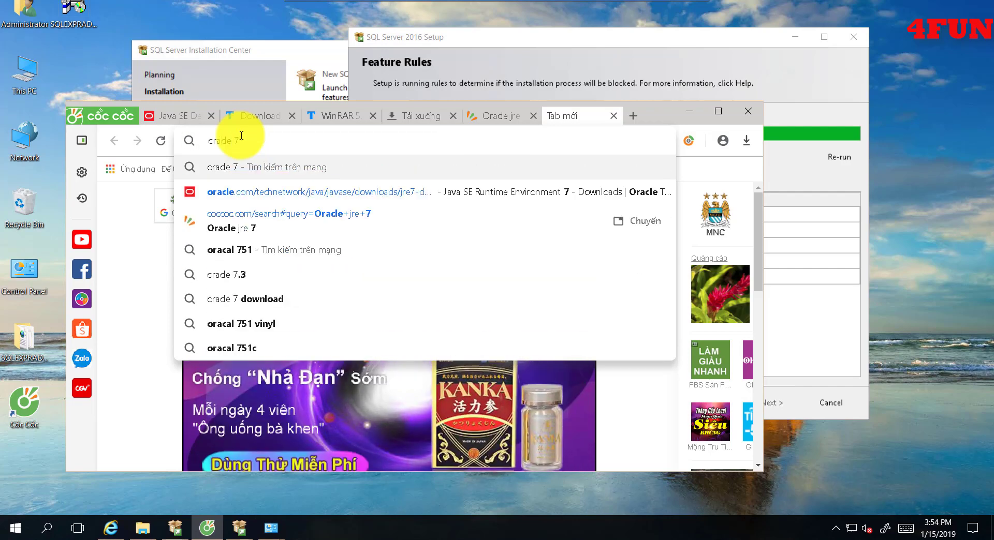
key("Return")
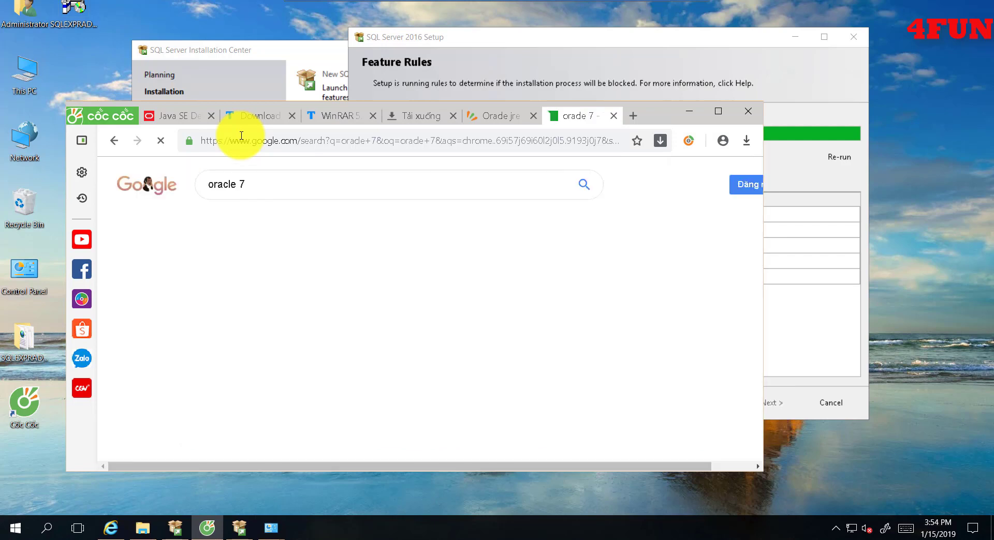
Step: Change the web search to the suggested query "oracle jre 7 update 51"
left_click(255, 186)
key("BackSpace")
type("j")
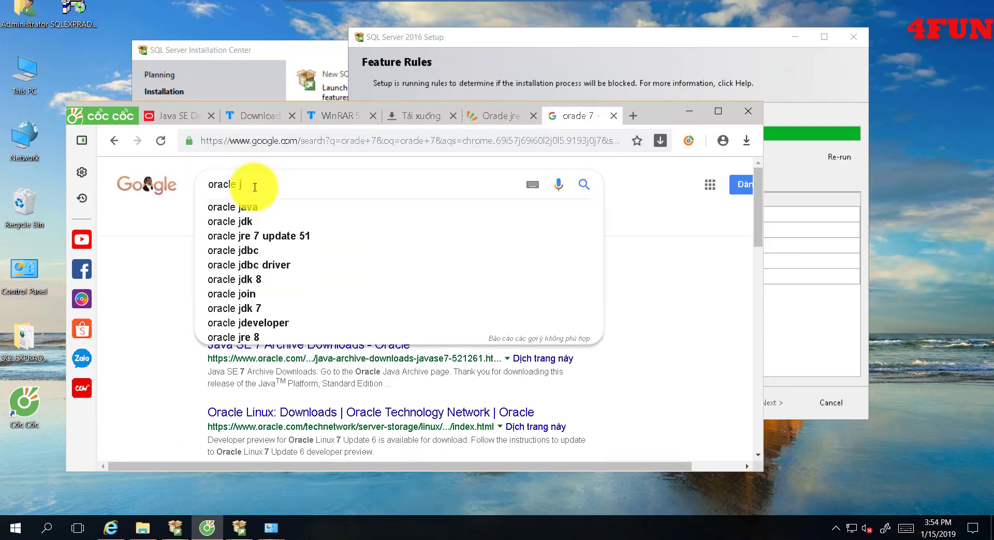
type("re")
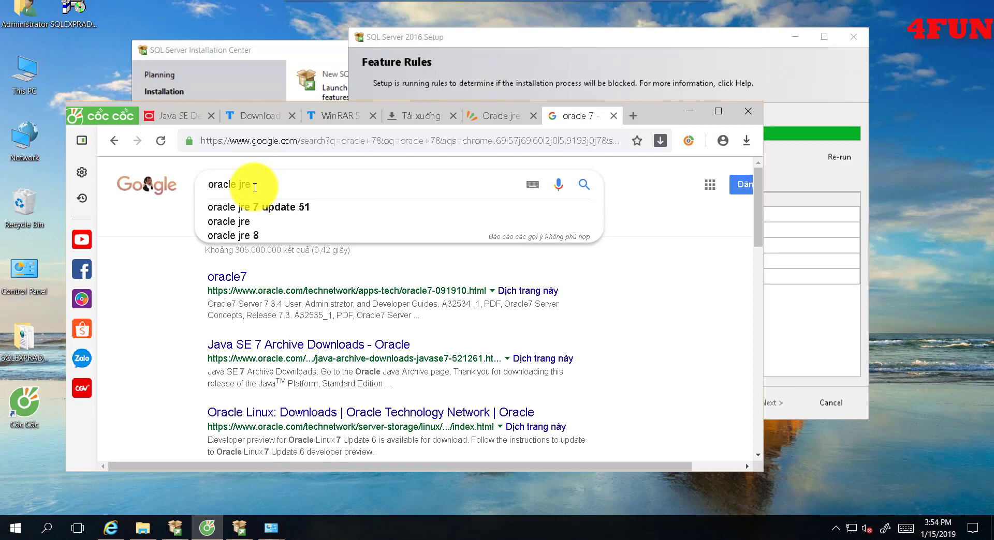
key("Down")
key("Return")
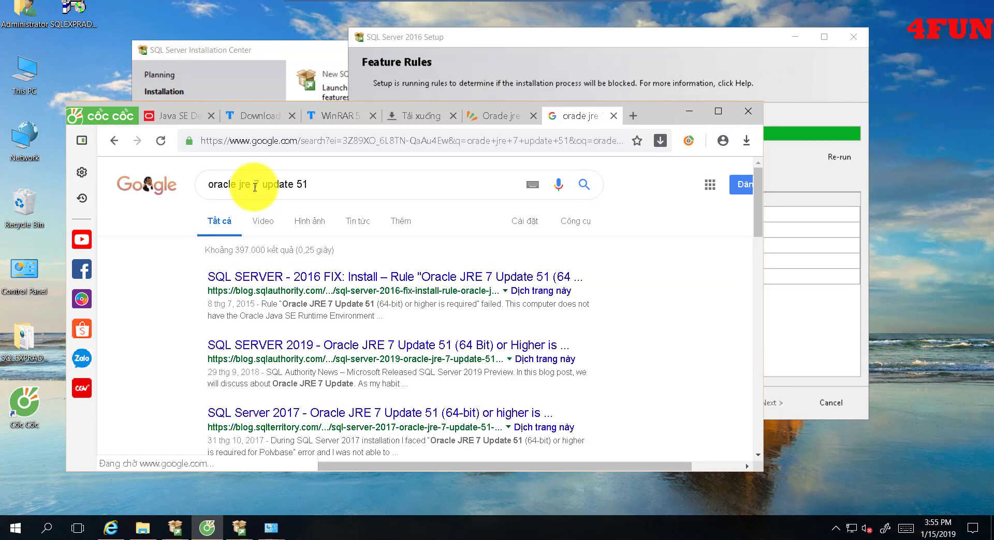
Step: Open Oracle's "Java SE Runtime Environment 7 - Downloads" search result and dismiss the page translation offer
scroll(357, 267, "down", 1)
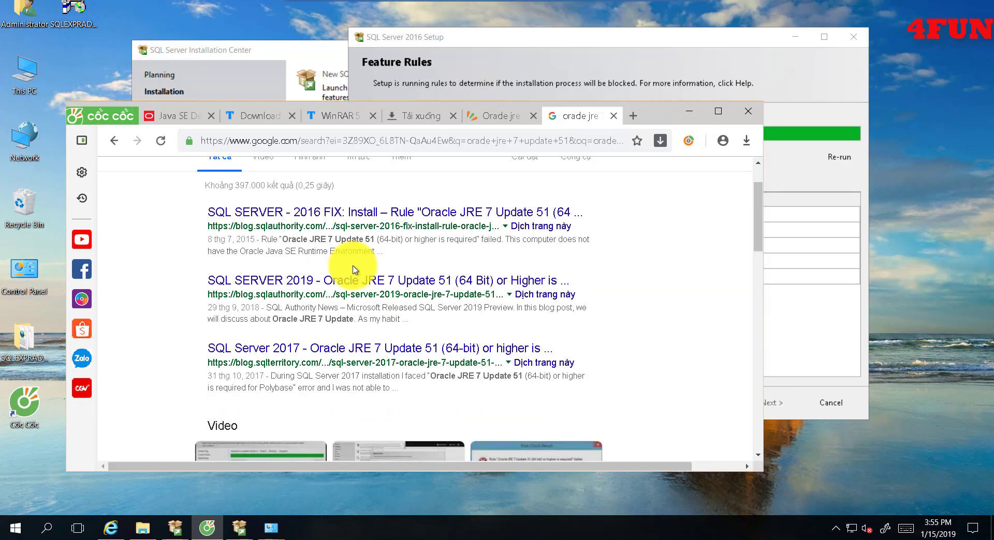
scroll(355, 273, "down", 2)
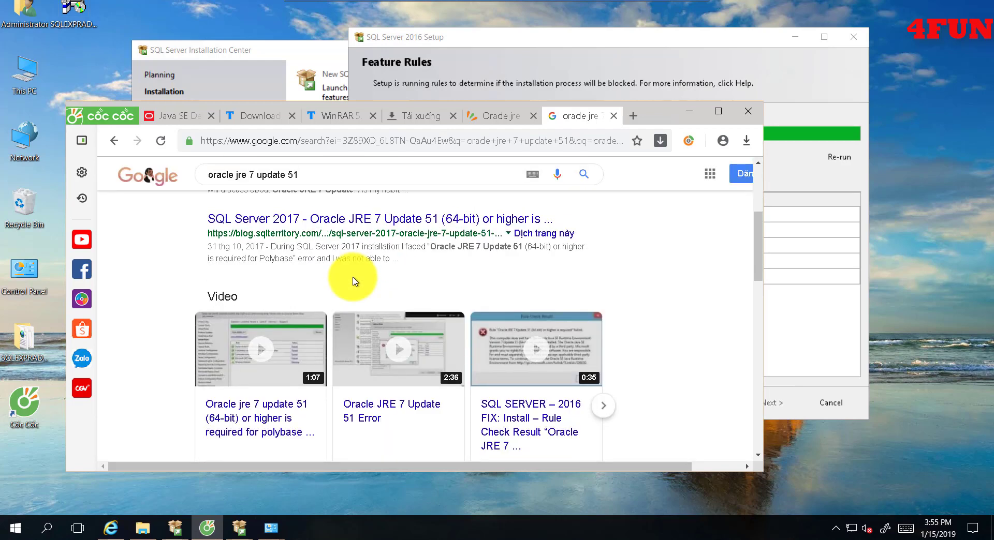
scroll(356, 281, "down", 2)
scroll(355, 274, "down", 2)
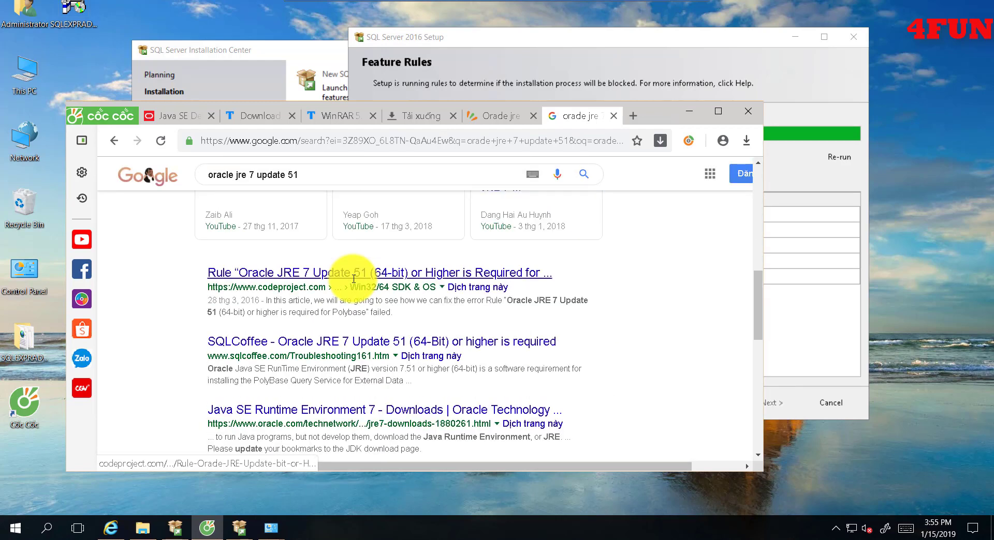
left_click(332, 411)
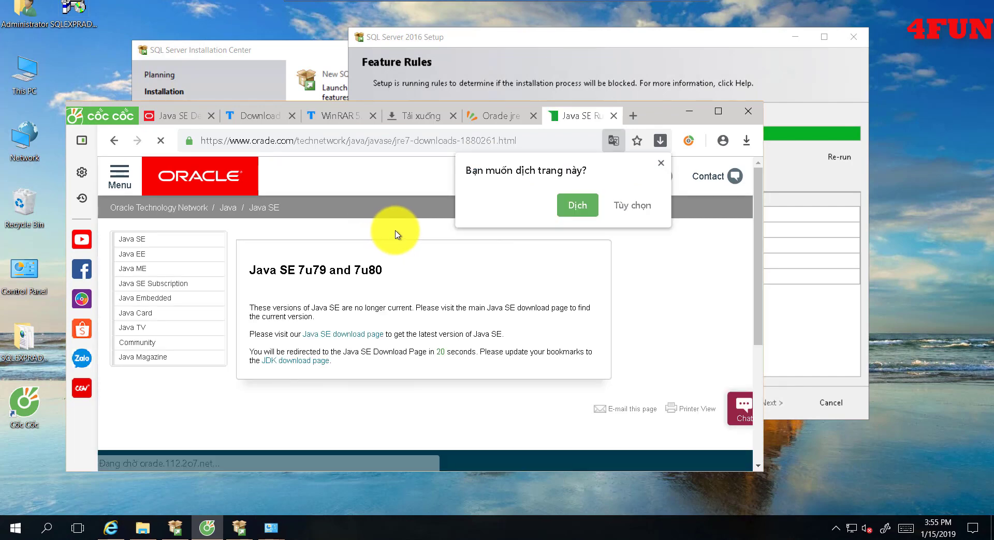
left_click(661, 164)
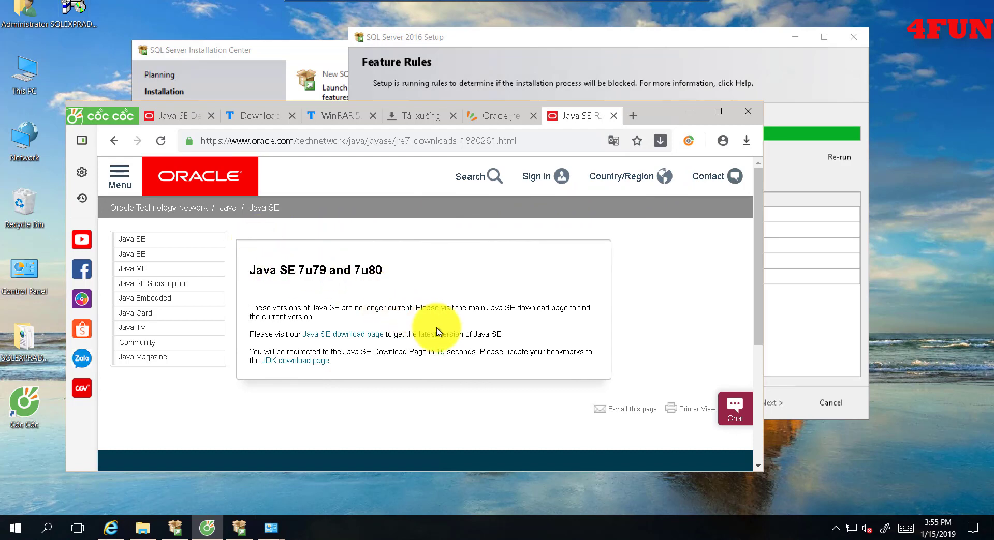
Step: Follow the link to the Java SE download page and open the JRE download for Java SE 8u191 / 8u192
left_click_drag(306, 309, 441, 317)
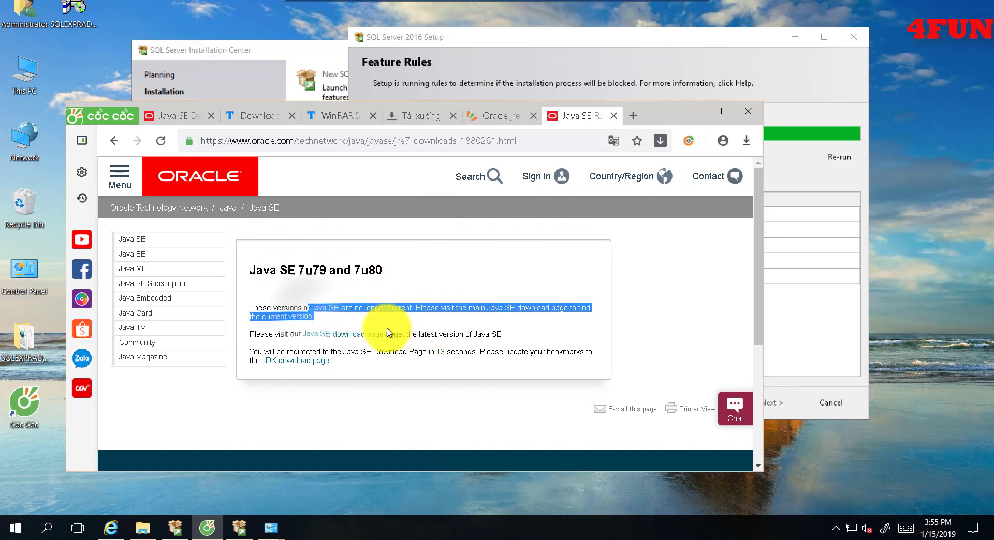
left_click(342, 336)
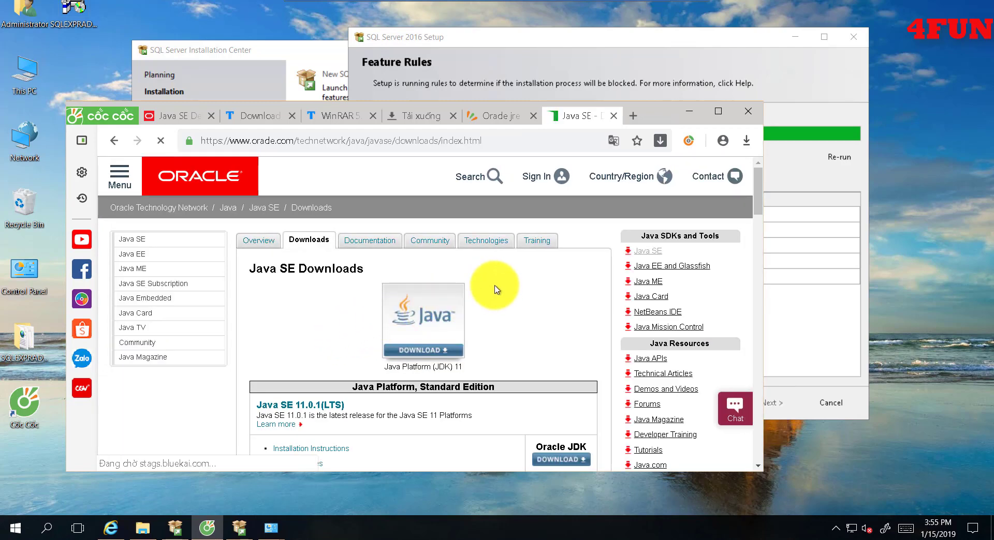
scroll(492, 292, "down", 3)
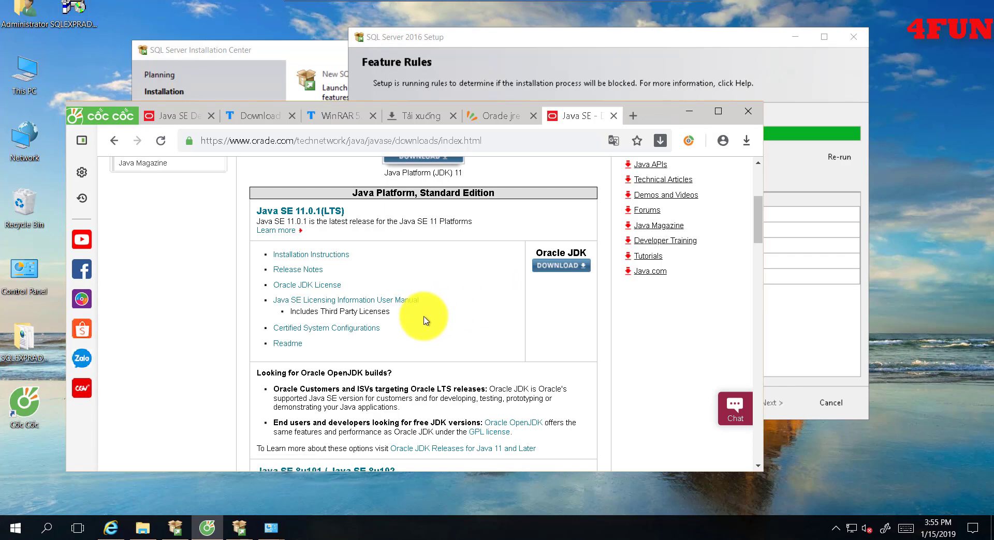
scroll(424, 320, "down", 4)
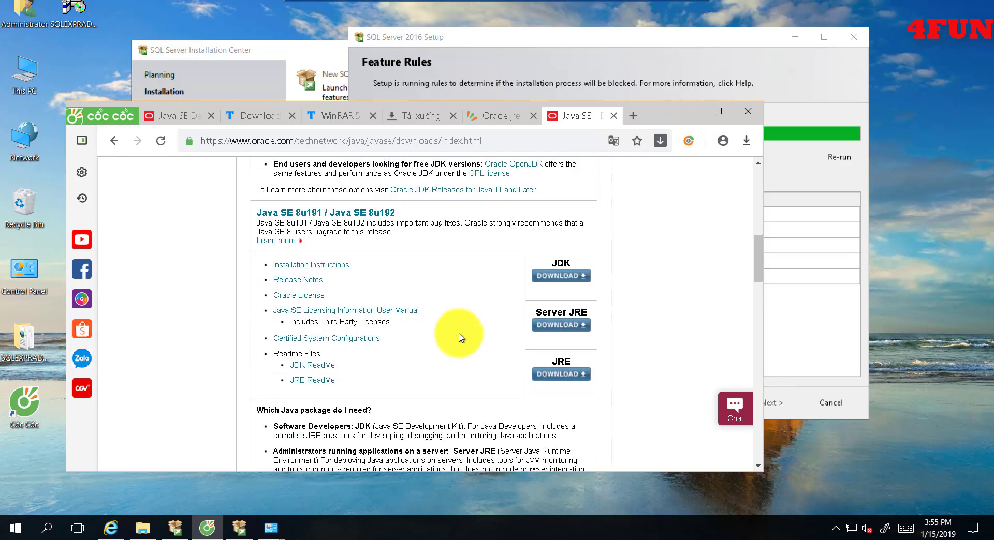
left_click(562, 376)
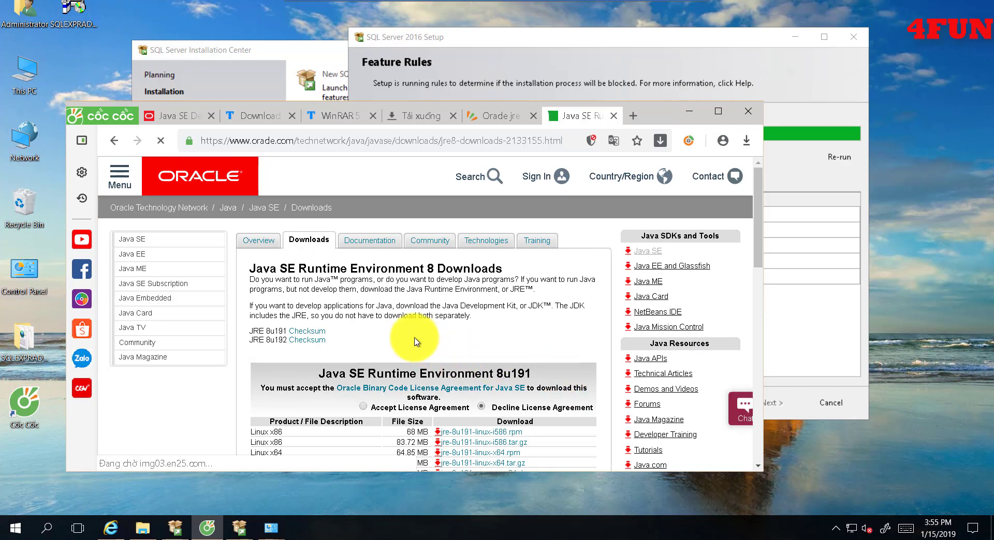
Step: Accept the license agreement for JRE 8u191, download jre-8u191-windows-x64.exe, and postpone the browser's mobile file-sending offer
scroll(399, 331, "down", 3)
scroll(398, 326, "down", 1)
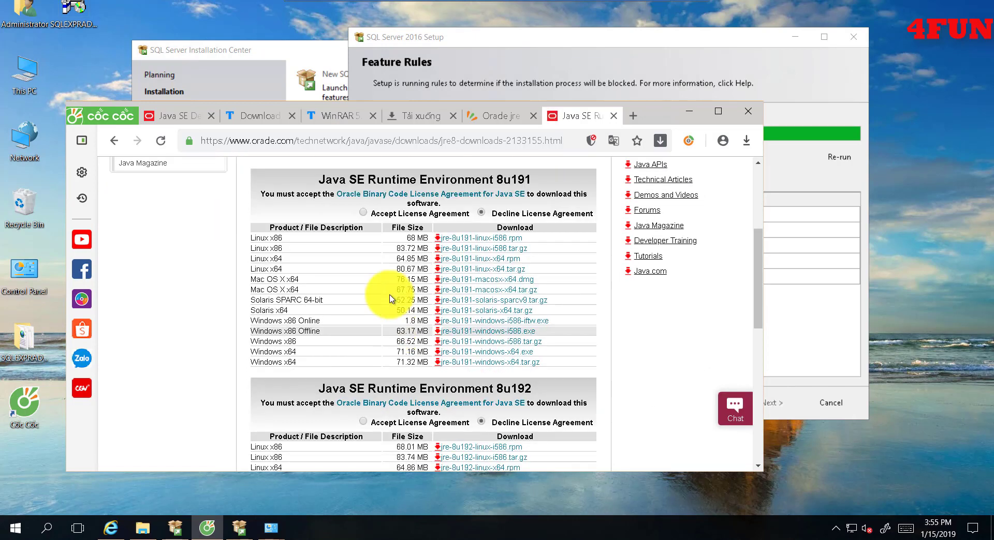
left_click(362, 212)
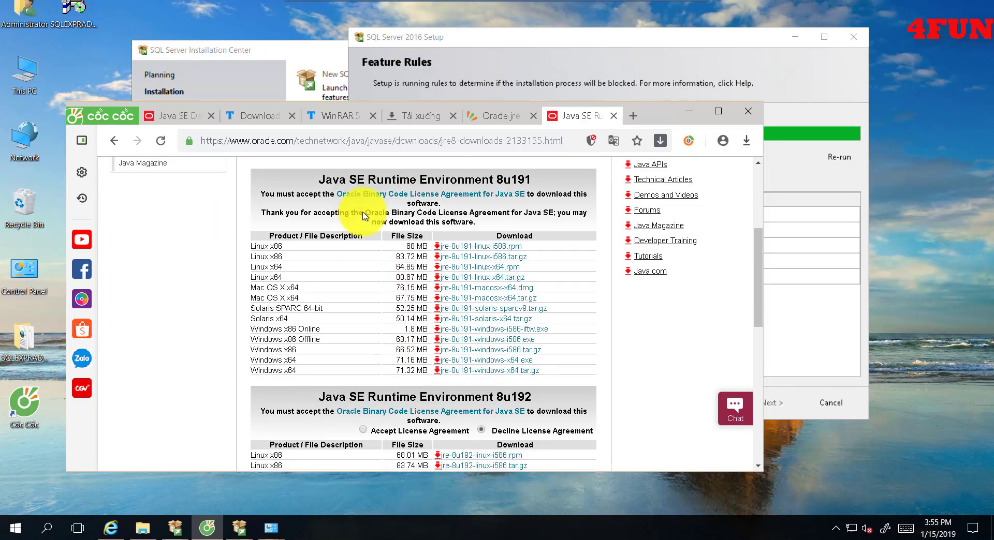
left_click_drag(264, 213, 579, 224)
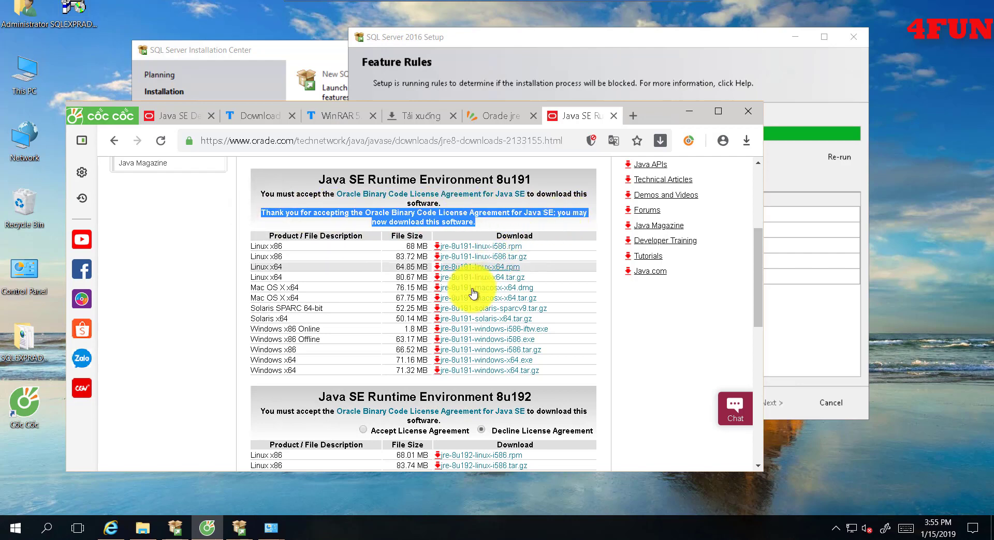
left_click(463, 365)
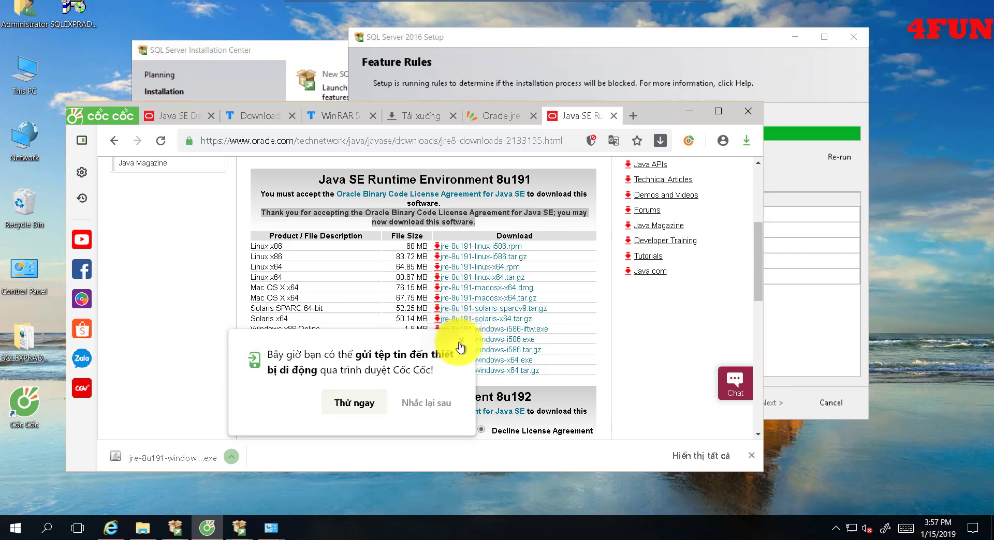
left_click(423, 401)
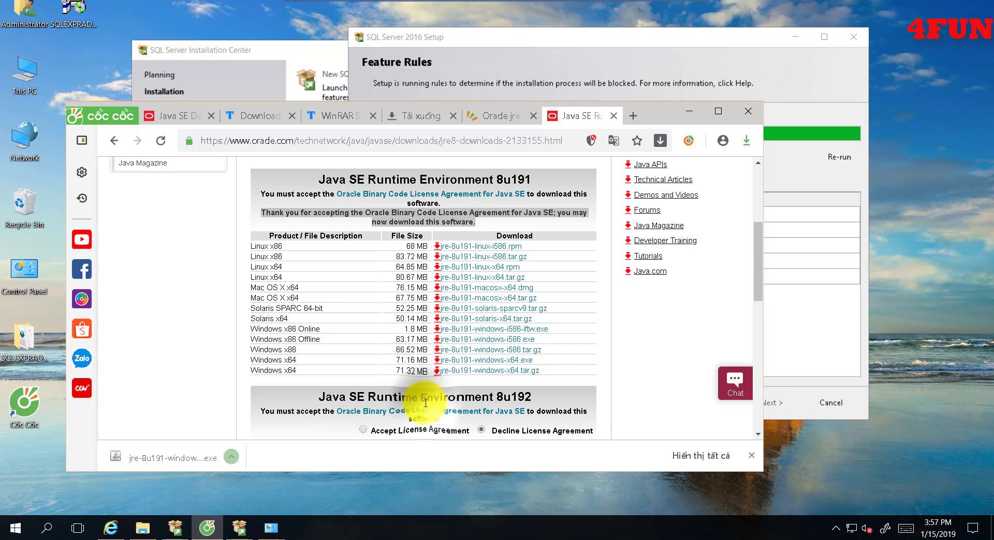
Step: Run the downloaded JRE 8u191 installer and install Java in the default folder, acknowledging the license change notice
left_click(152, 460)
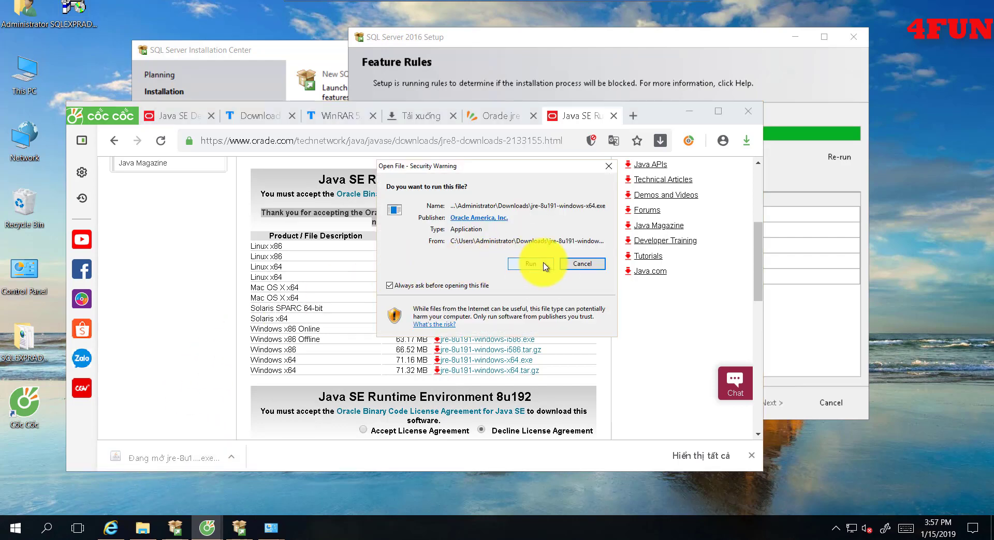
left_click(543, 265)
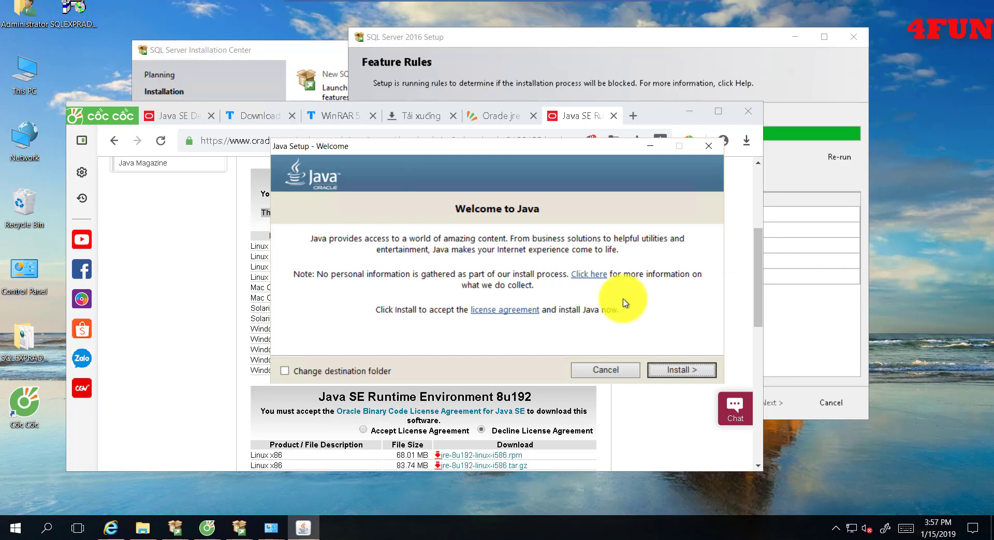
left_click(682, 370)
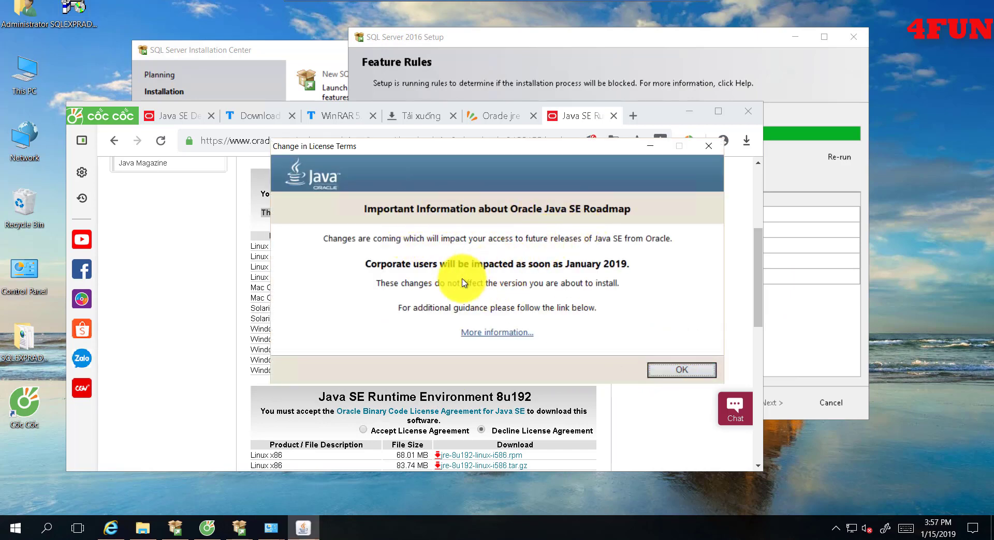
left_click(676, 372)
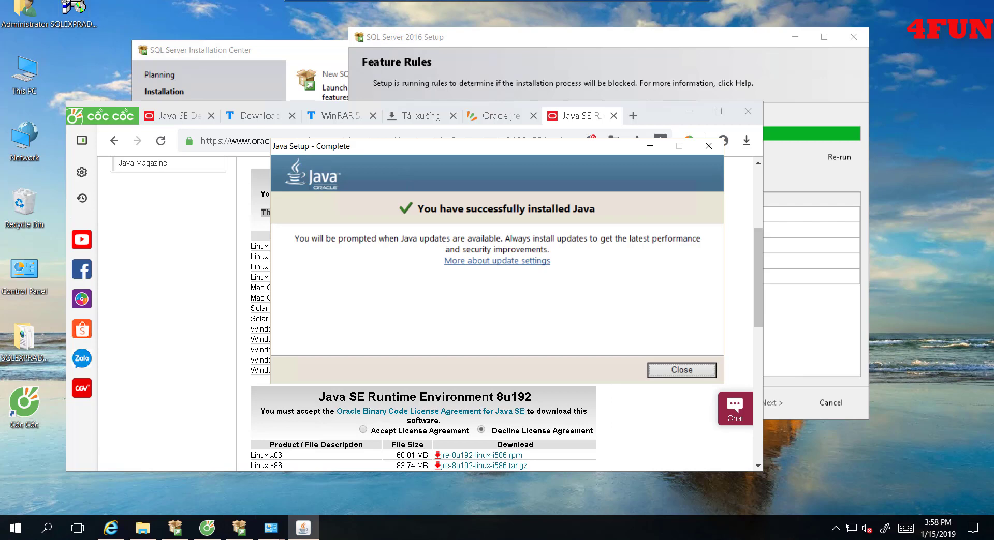
Step: Close the Java installer, return to SQL Server 2016 Setup, and go back to Feature Selection to run the feature rules again
left_click(681, 370)
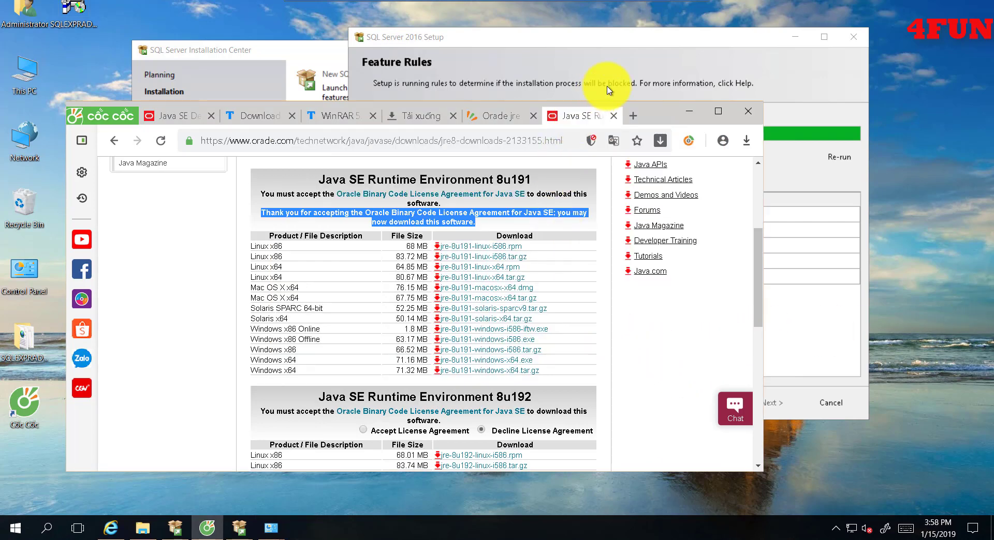
left_click(691, 111)
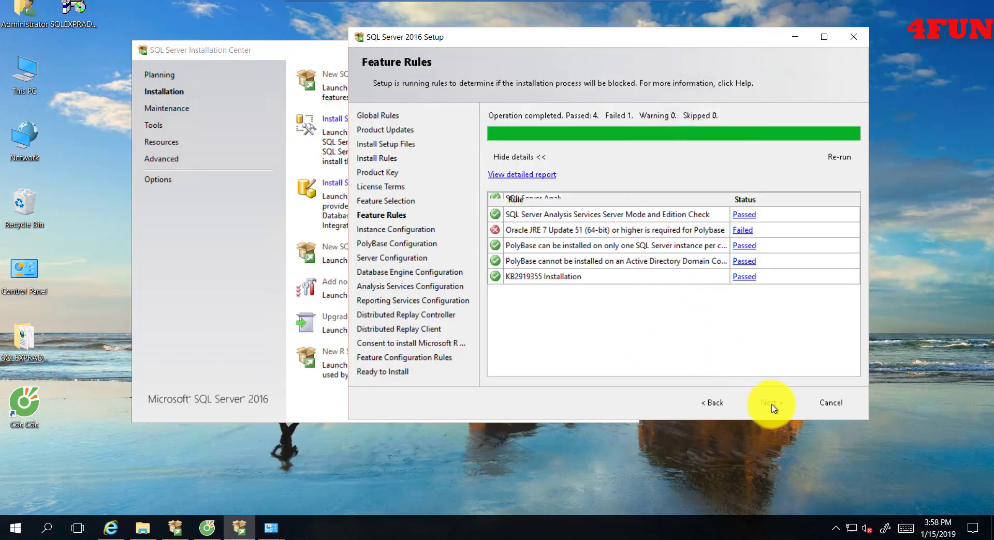
left_click(711, 404)
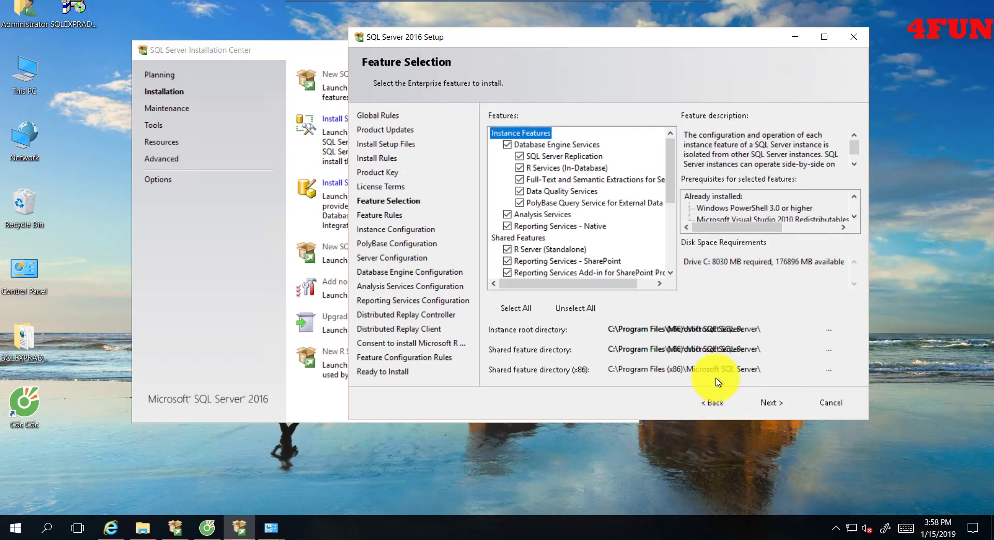
left_click(772, 406)
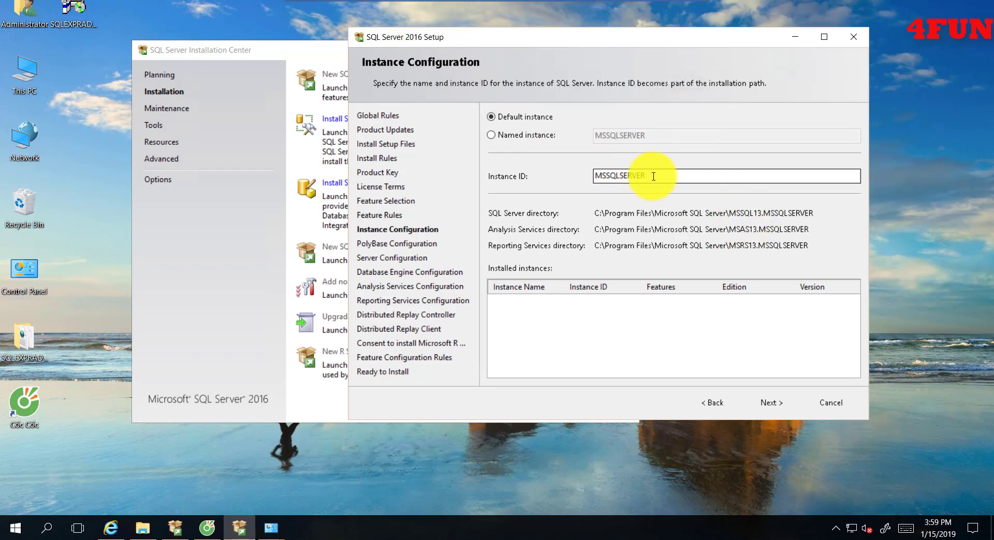
left_click_drag(656, 175, 594, 175)
left_click(639, 338)
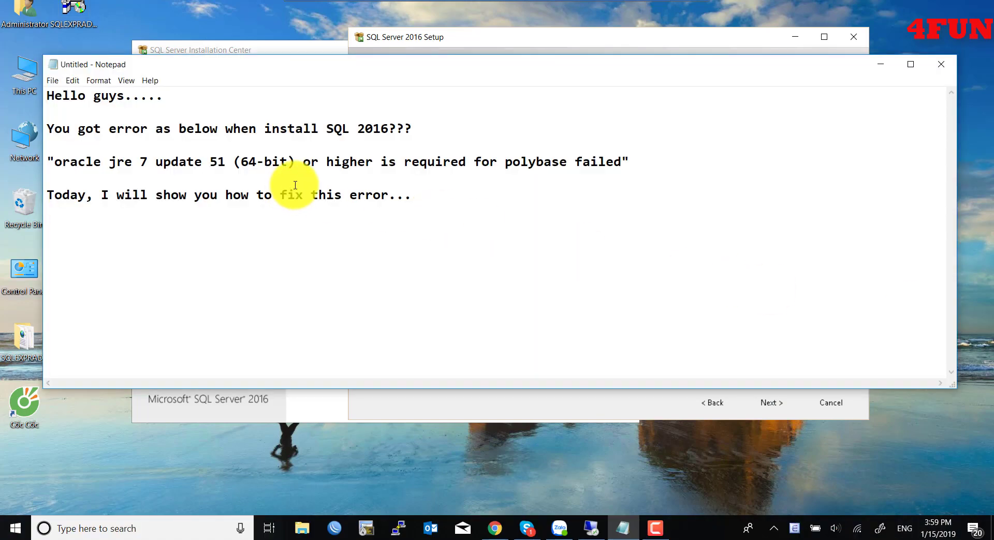
Step: In the untitled Notepad note, add the closing line "Done, it is easy, right :)" below the existing text
type("Done, it is eas")
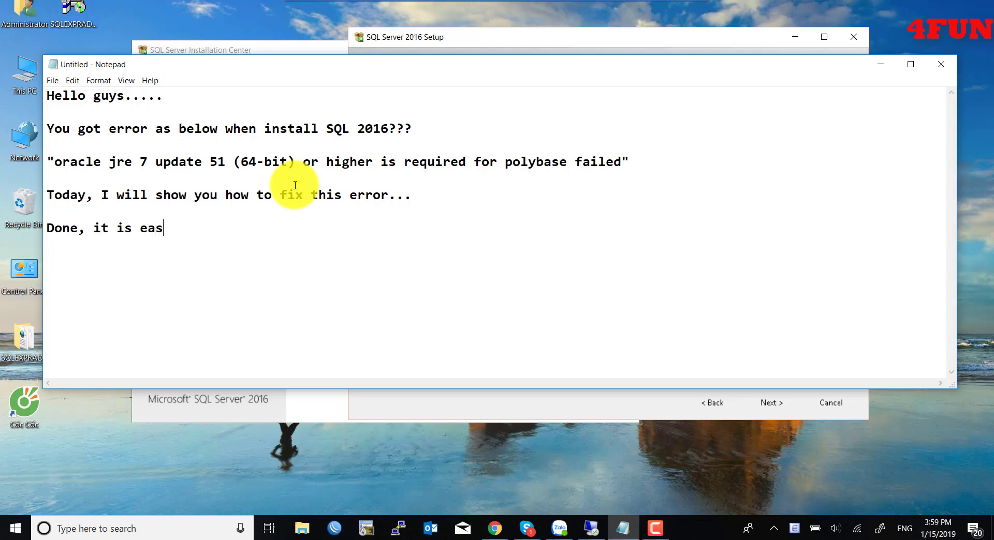
type("y, r")
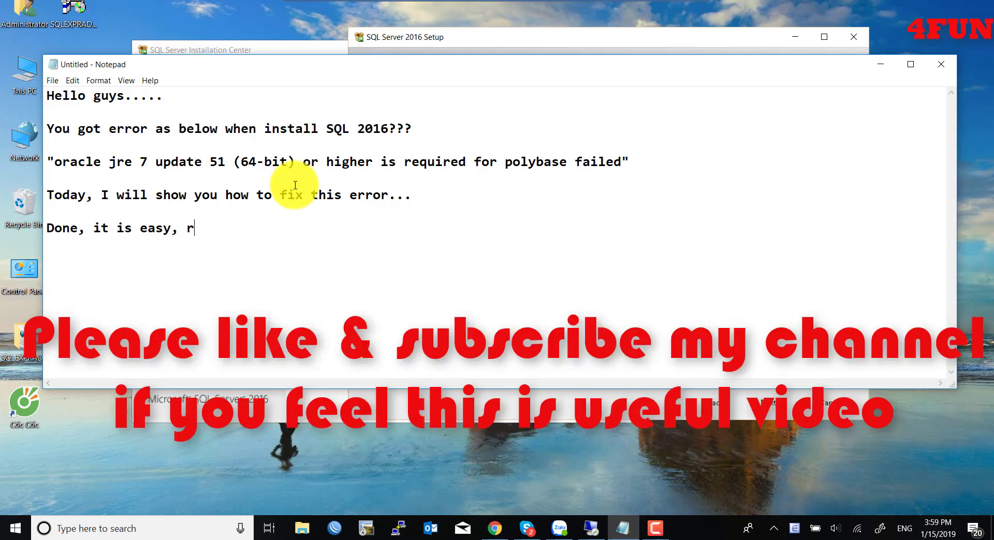
type("ight :)")
key("Return")
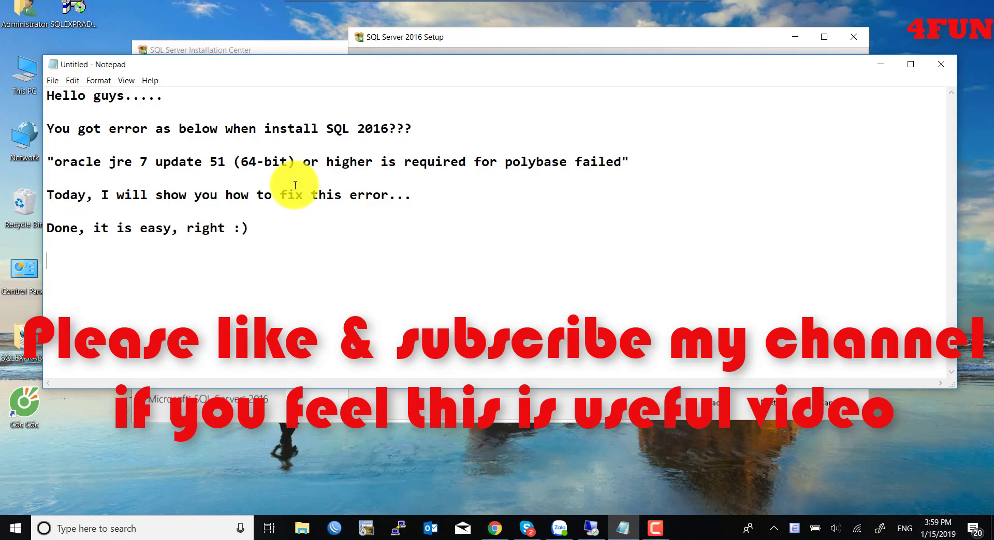